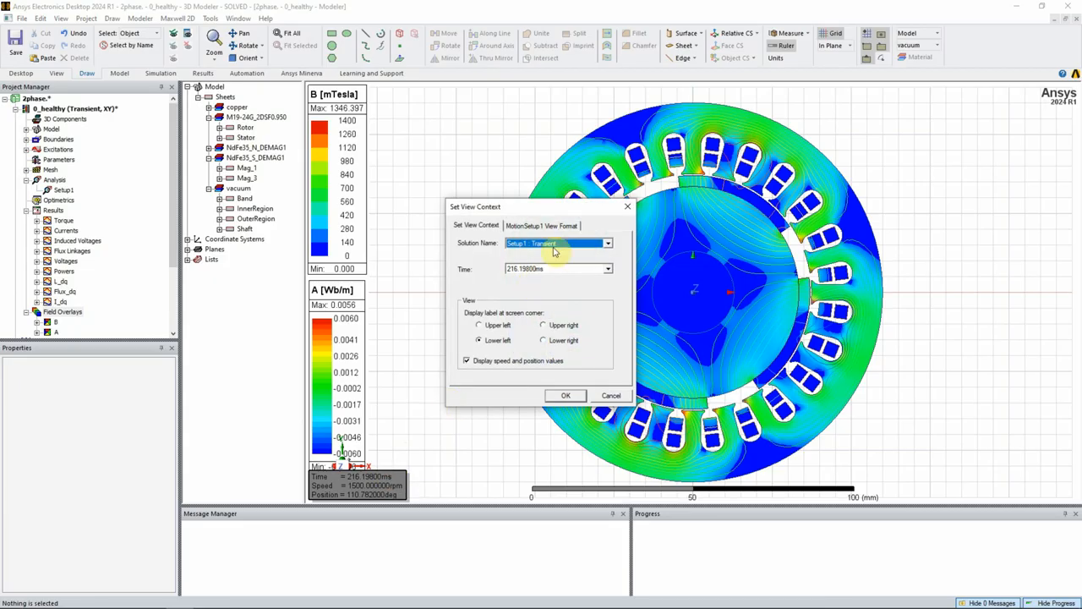
- Set the field view time to 216.198 ms for the Setup1 transient solution
mouse_move(611, 305)
mouse_down()
mouse_move(610, 290)
mouse_move(615, 309)
mouse_up()
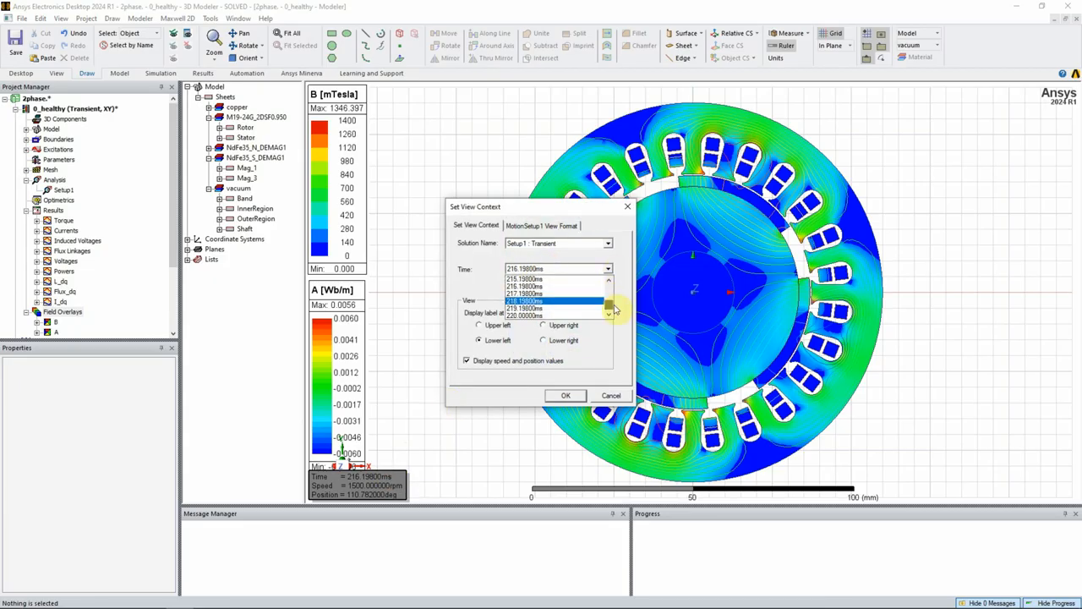
click(537, 286)
click(564, 396)
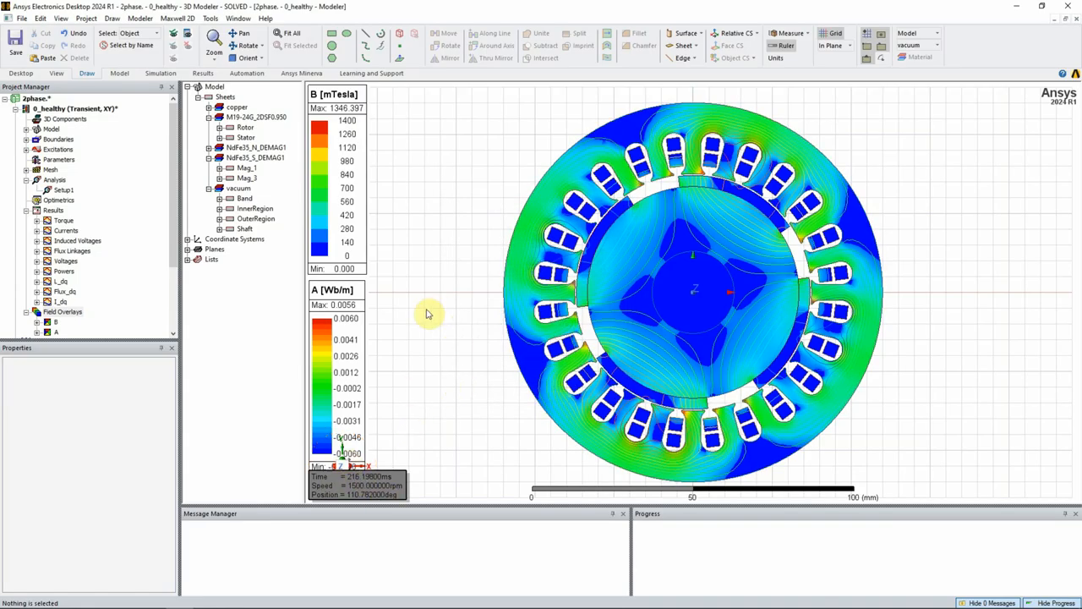
- Set the time of the displayed field plots to 219.198 ms in the view context
double_click(360, 481)
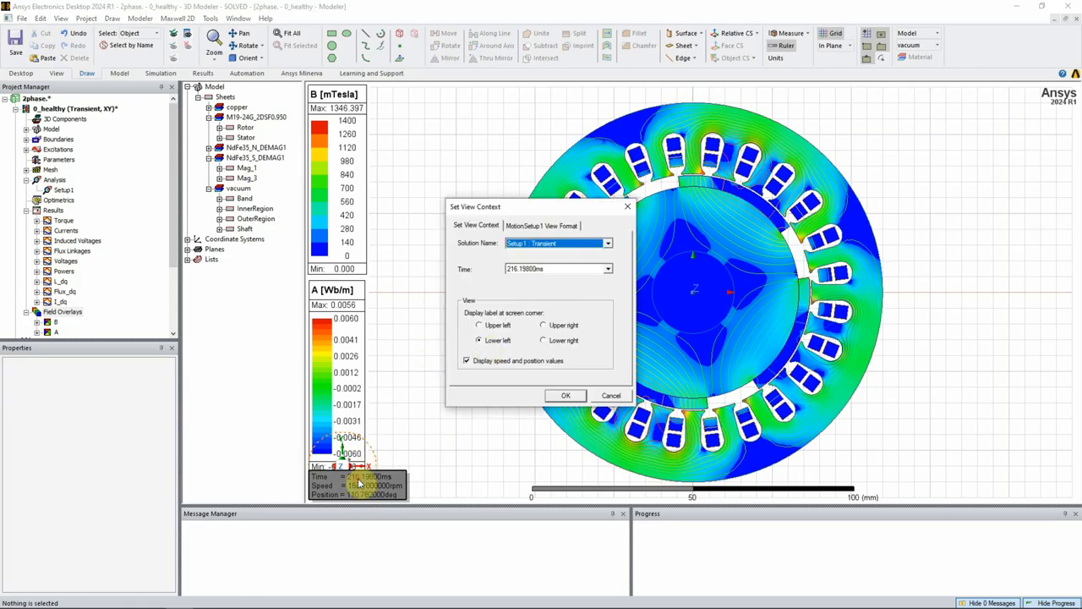
click(580, 269)
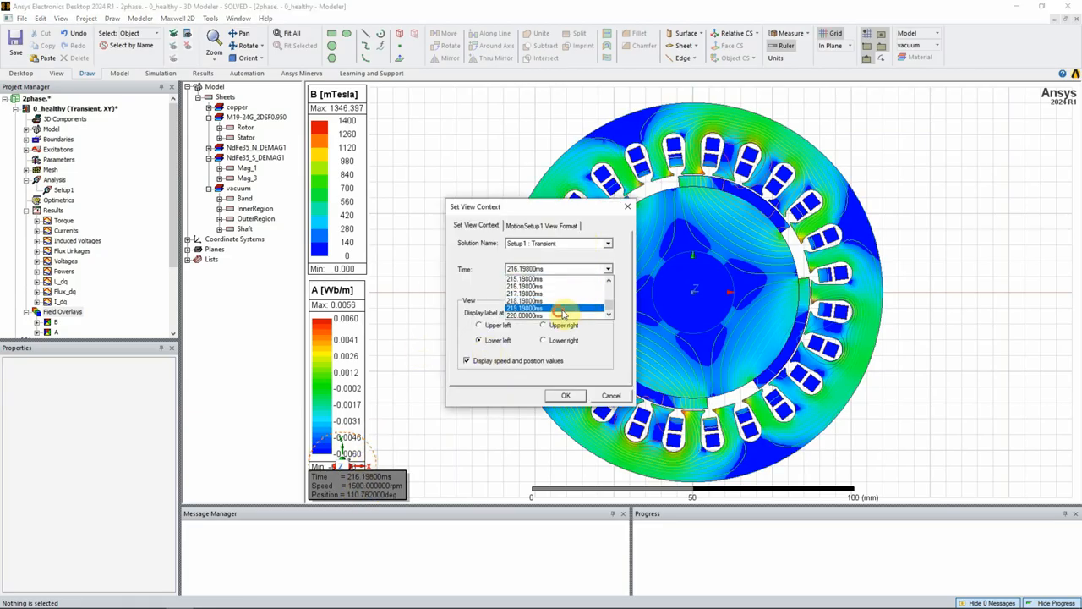
click(578, 303)
click(565, 395)
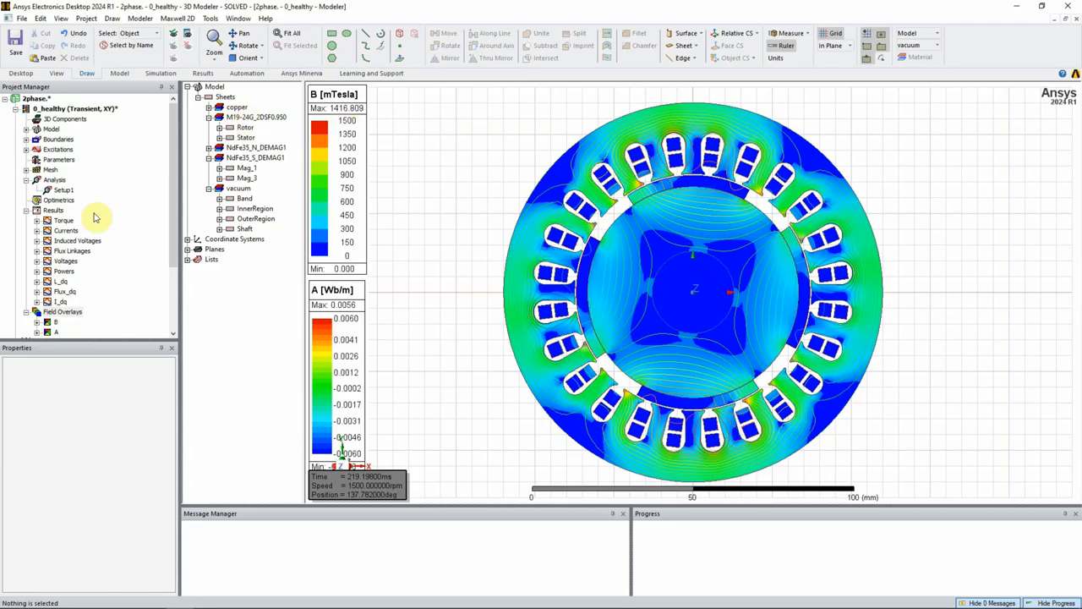
- Review the Time sweep values offered for animating the Flux_Lines1 overlay, and cancel without creating an animation
scroll(173, 220, down, 1)
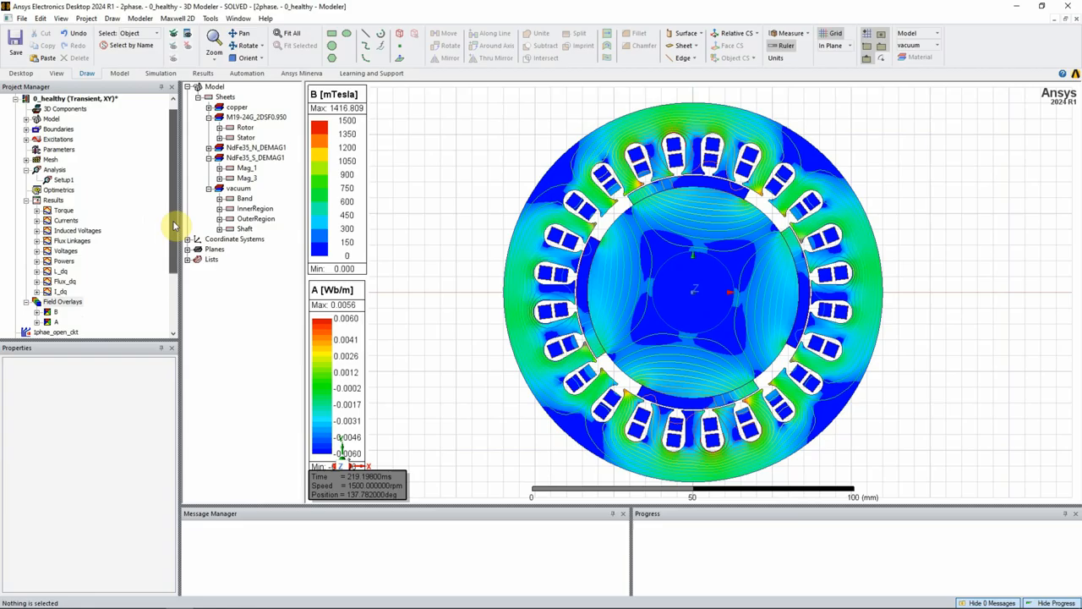
click(36, 322)
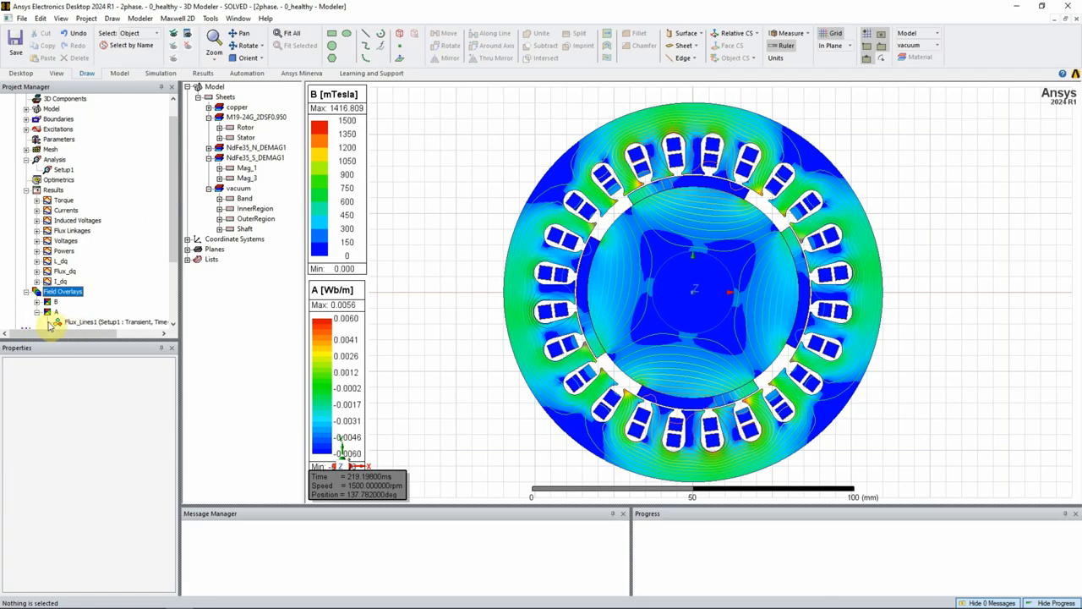
click(91, 324)
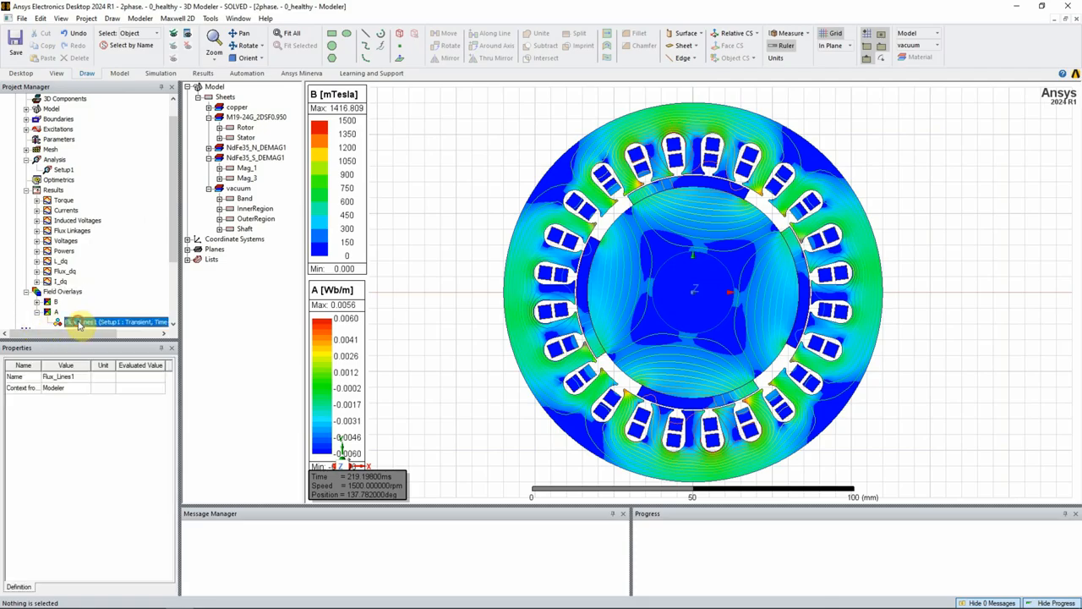
right_click(78, 324)
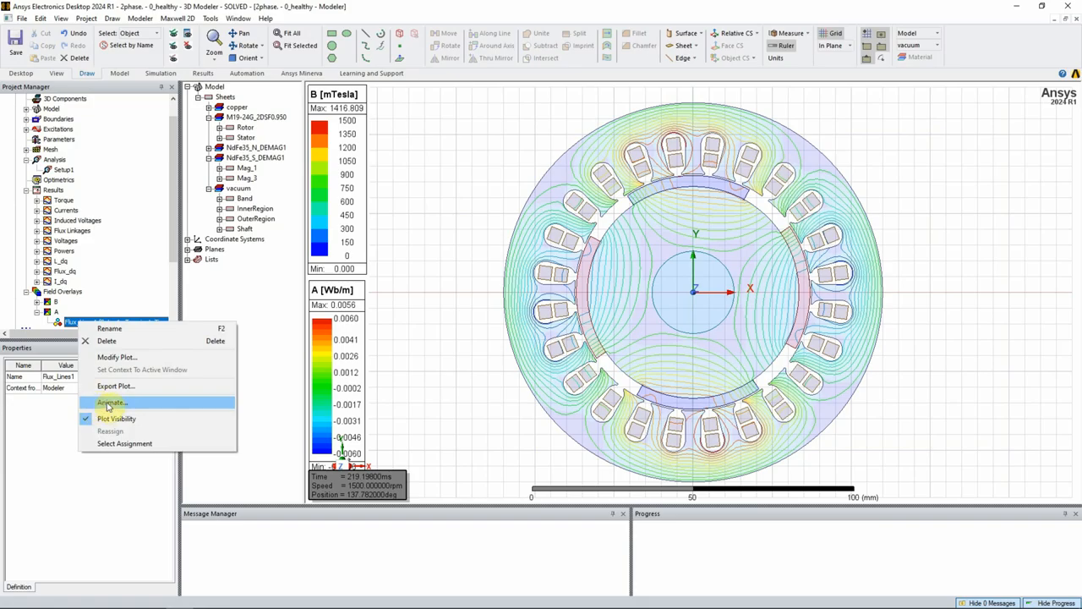
click(110, 404)
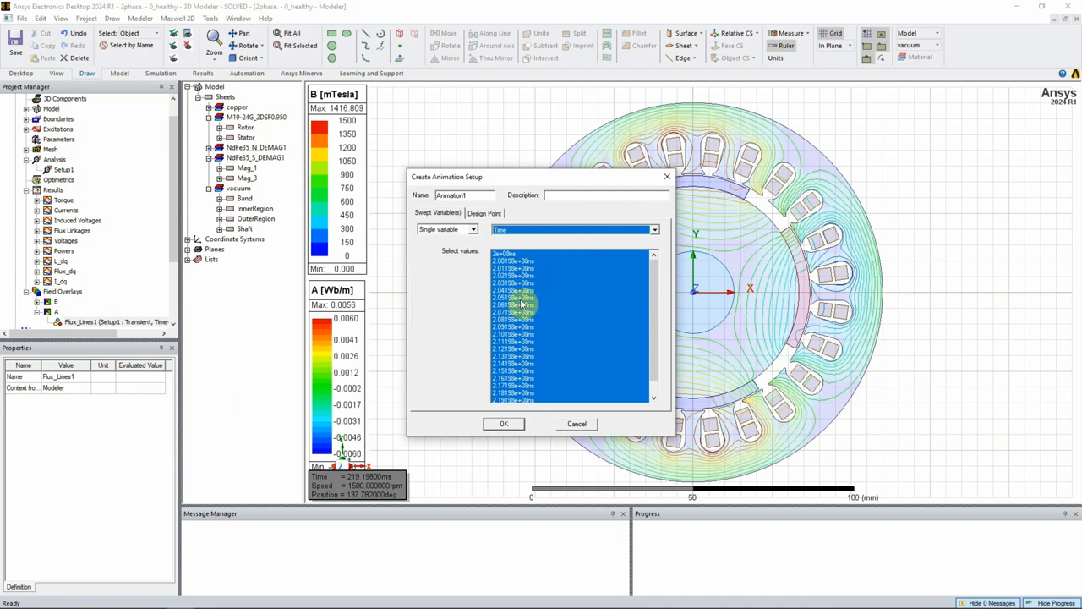
click(667, 176)
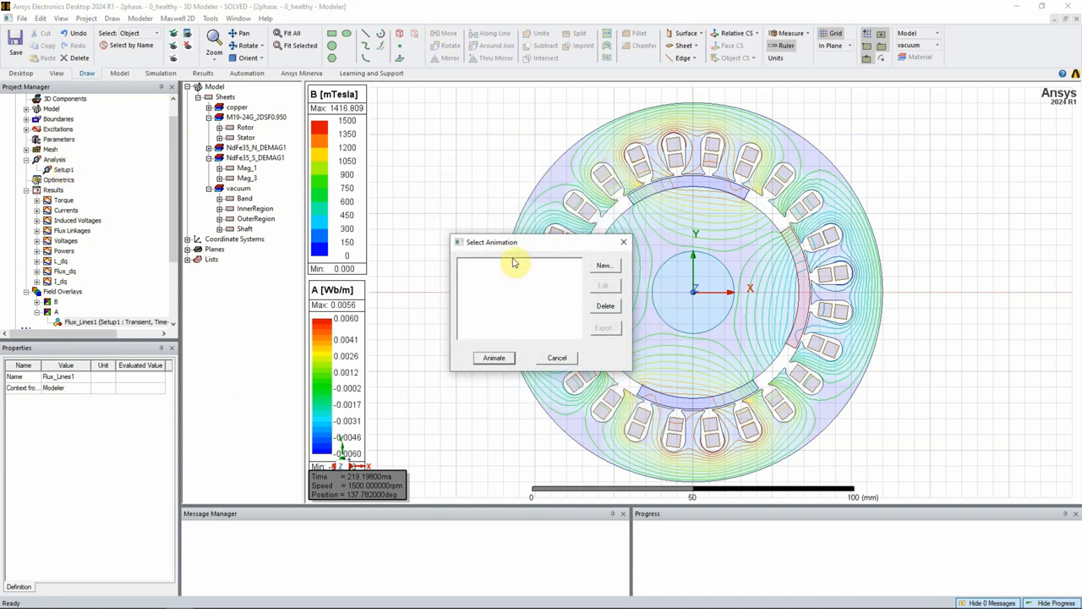
click(623, 242)
- Examine the general and field-saving settings of the Setup1 solve setup
double_click(61, 170)
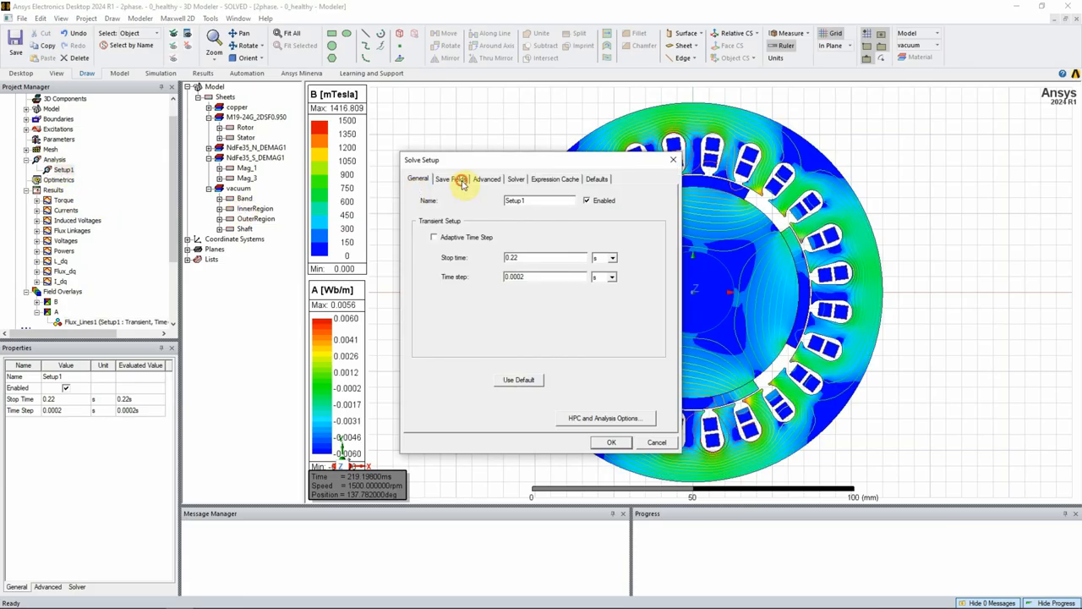
click(452, 179)
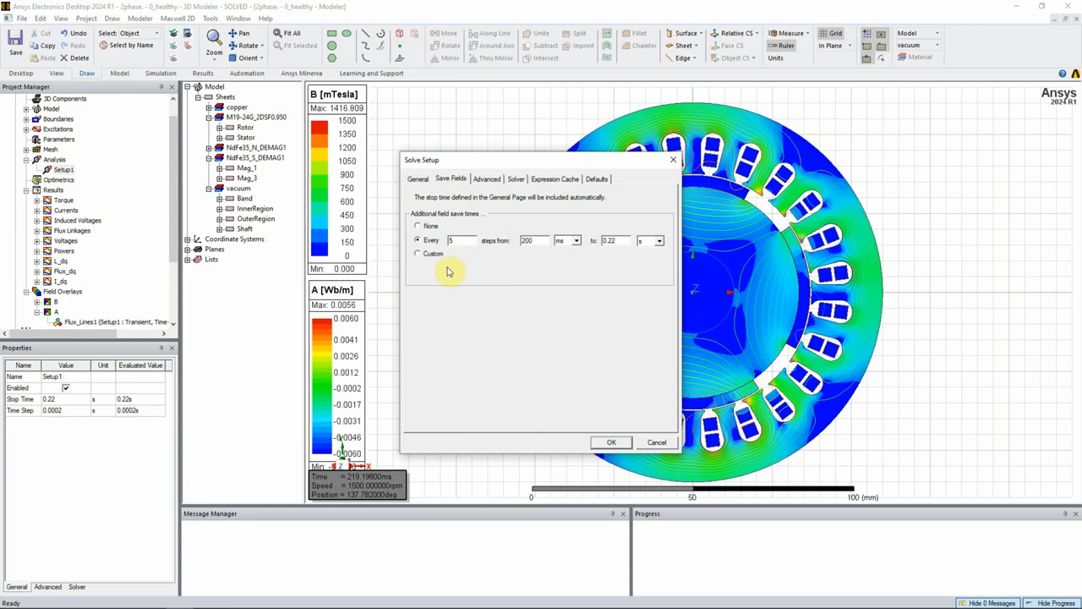
click(676, 160)
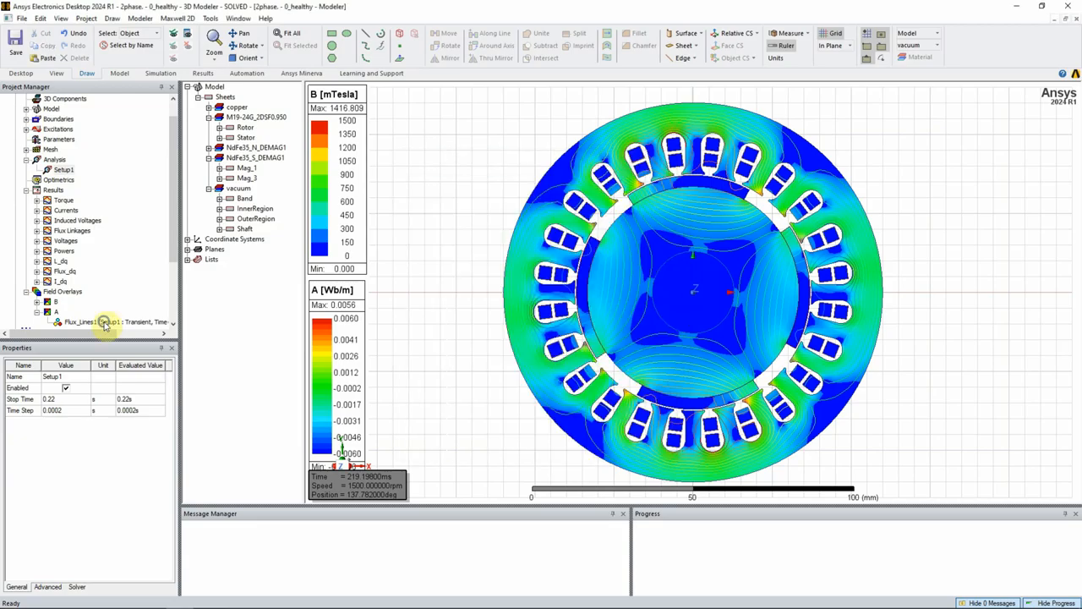
- Create Animation1 for the Mag_B1 flux density plot, sweeping Time over all saved values, and play it
right_click(105, 323)
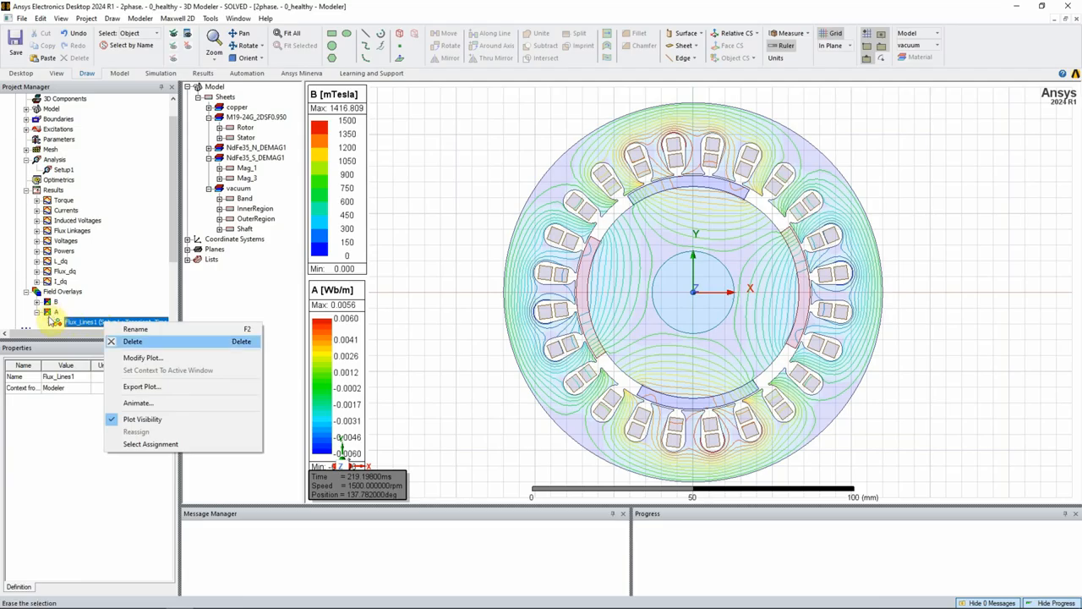
click(36, 302)
right_click(72, 280)
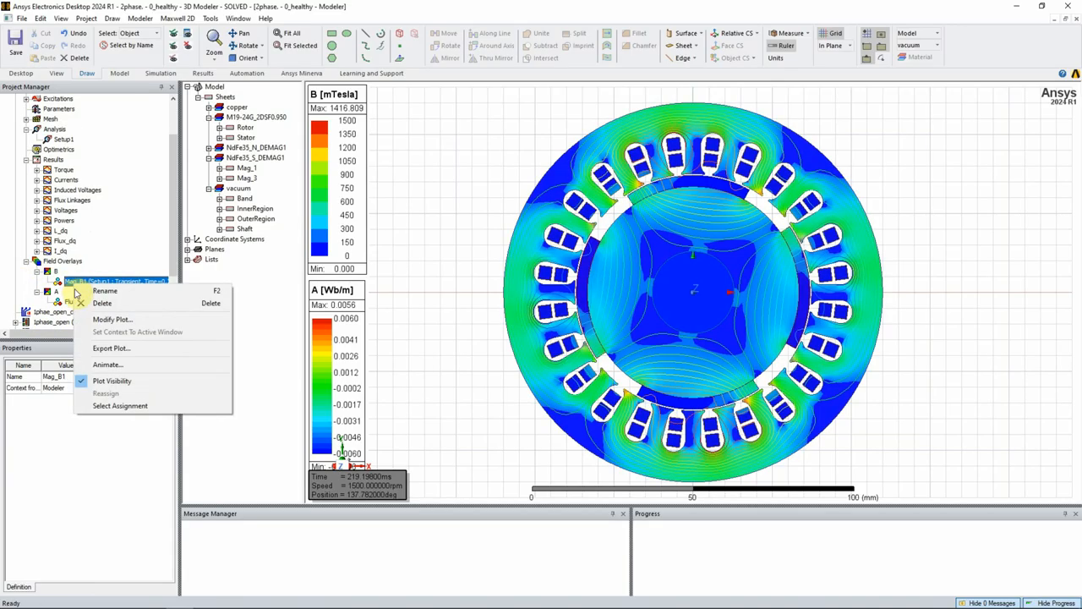
click(107, 365)
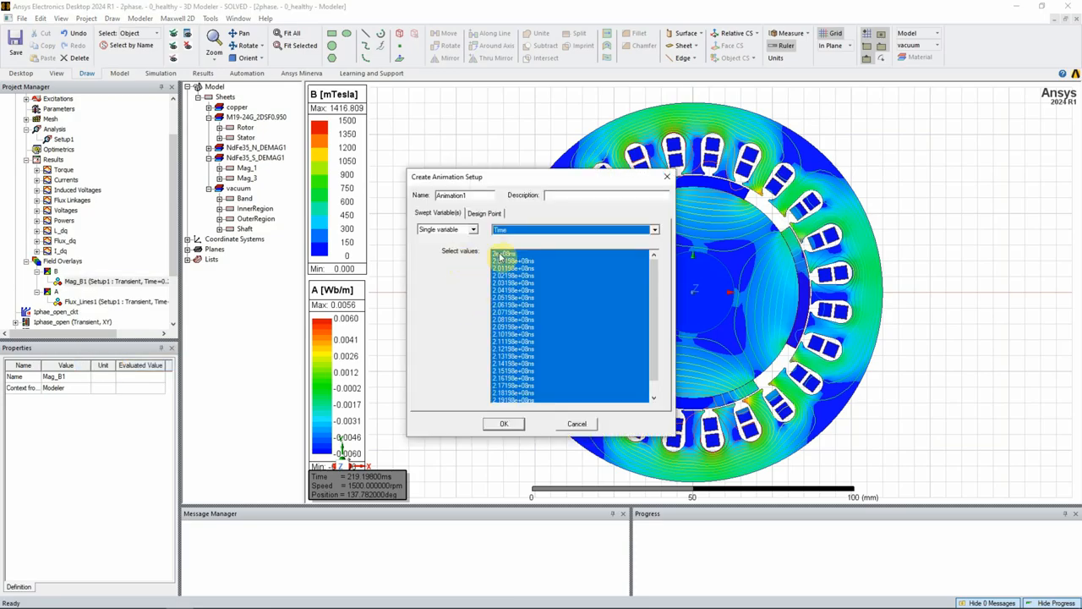
click(504, 425)
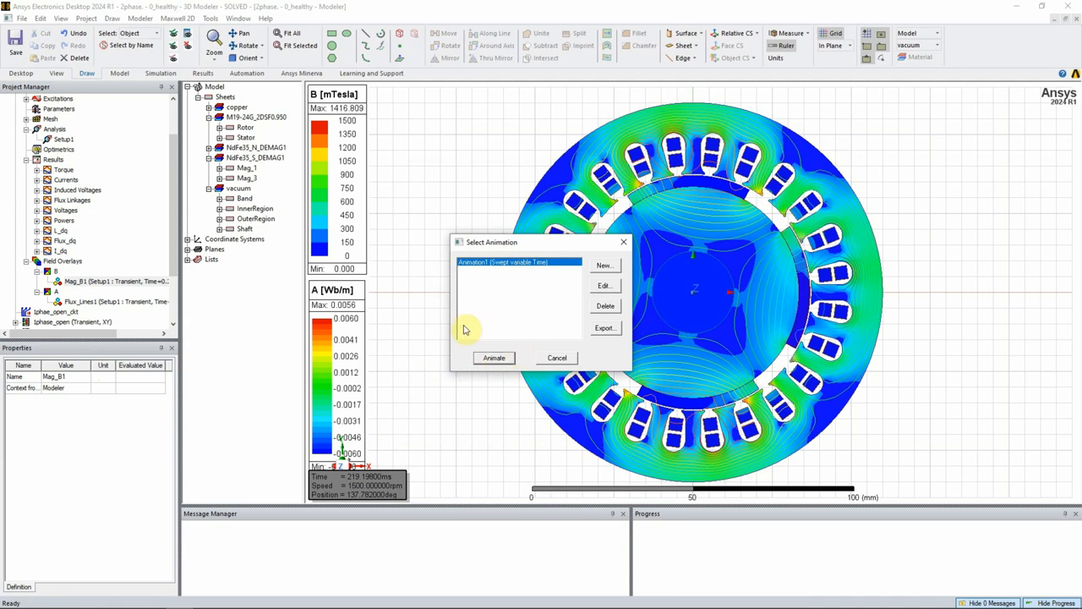
click(494, 358)
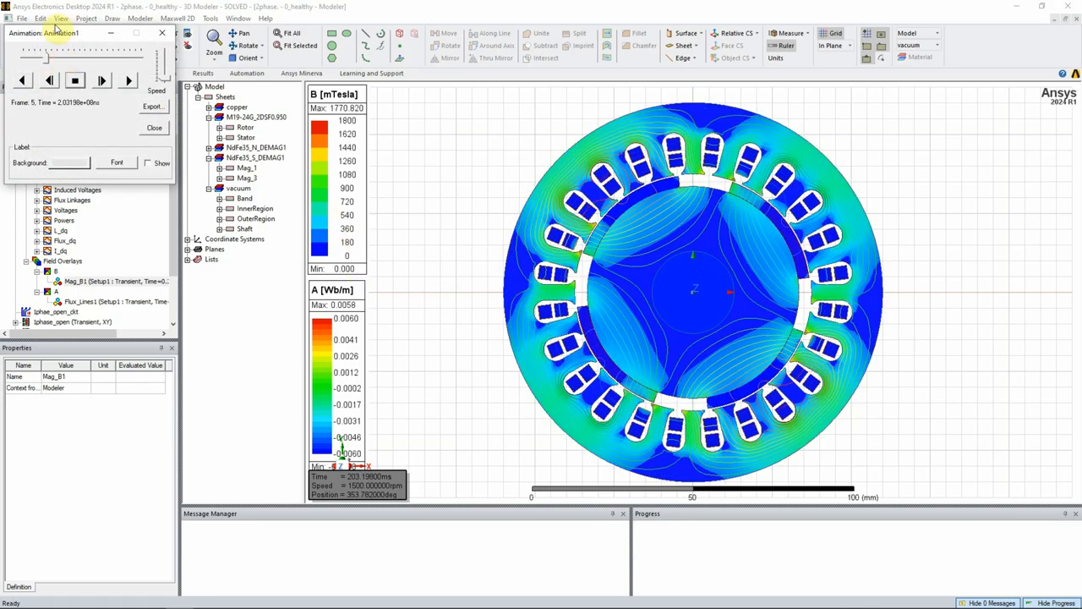
- Reposition the animation controls lower on the screen and adjust the playback speed
drag(56, 29, 66, 134)
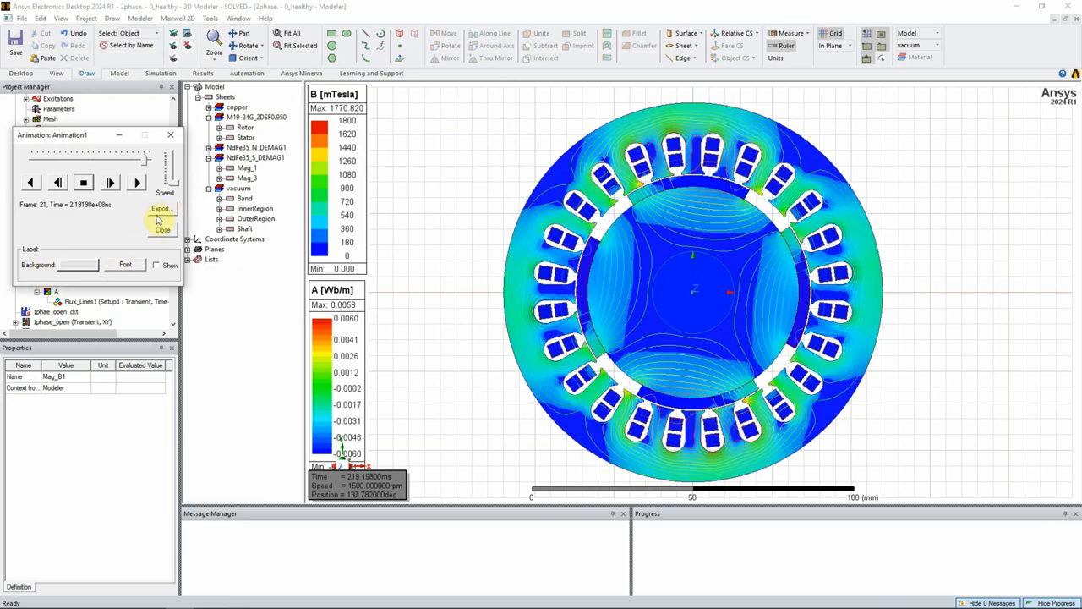
drag(170, 184, 172, 175)
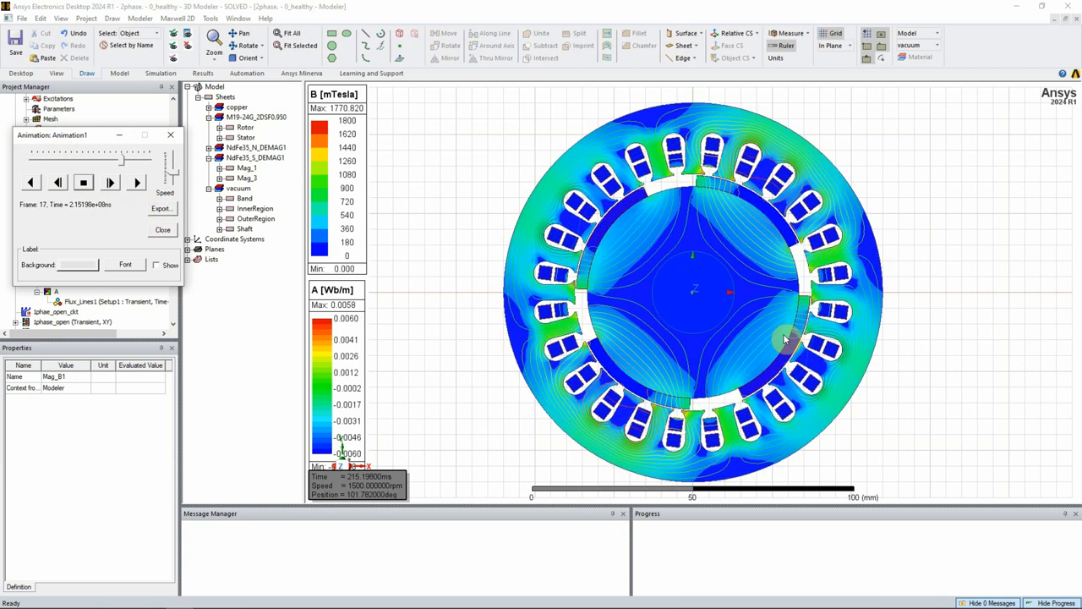
click(175, 180)
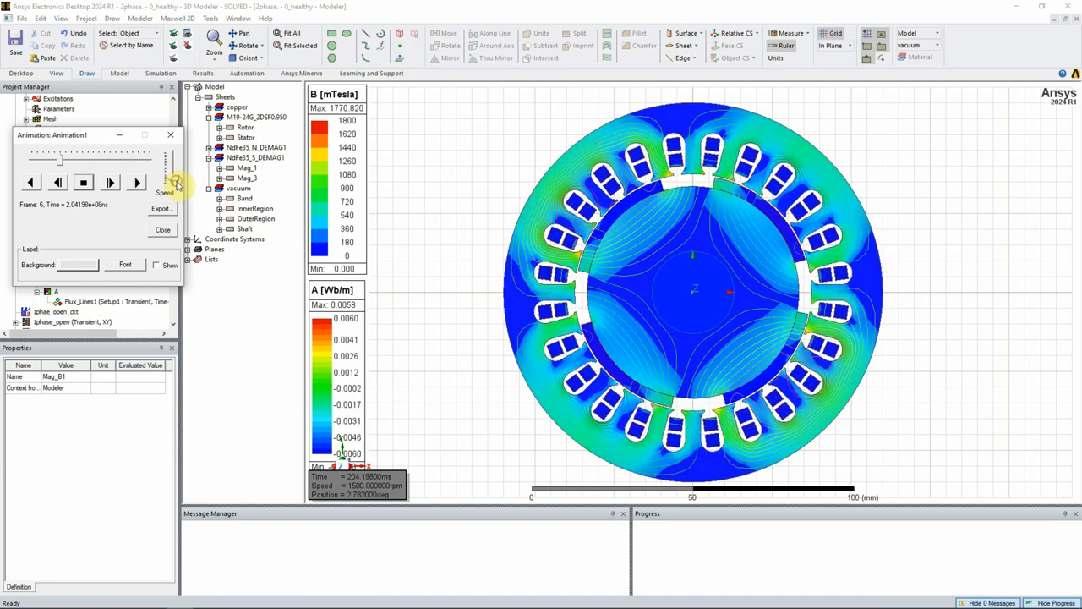
click(174, 180)
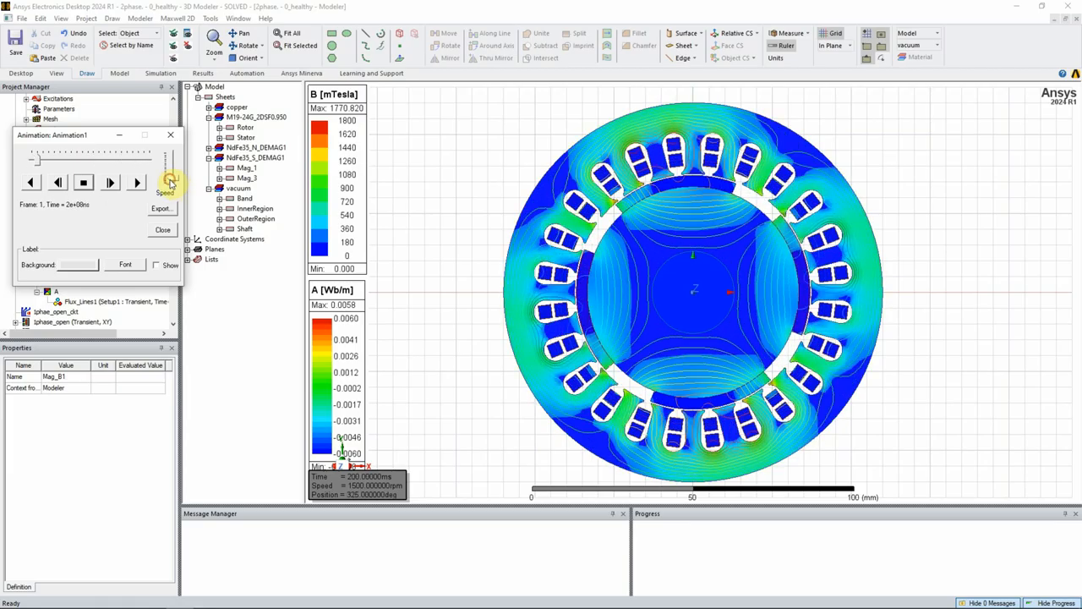
- Export the animation to the Desktop as an animated GIF named fi, and close the animation controls
click(172, 209)
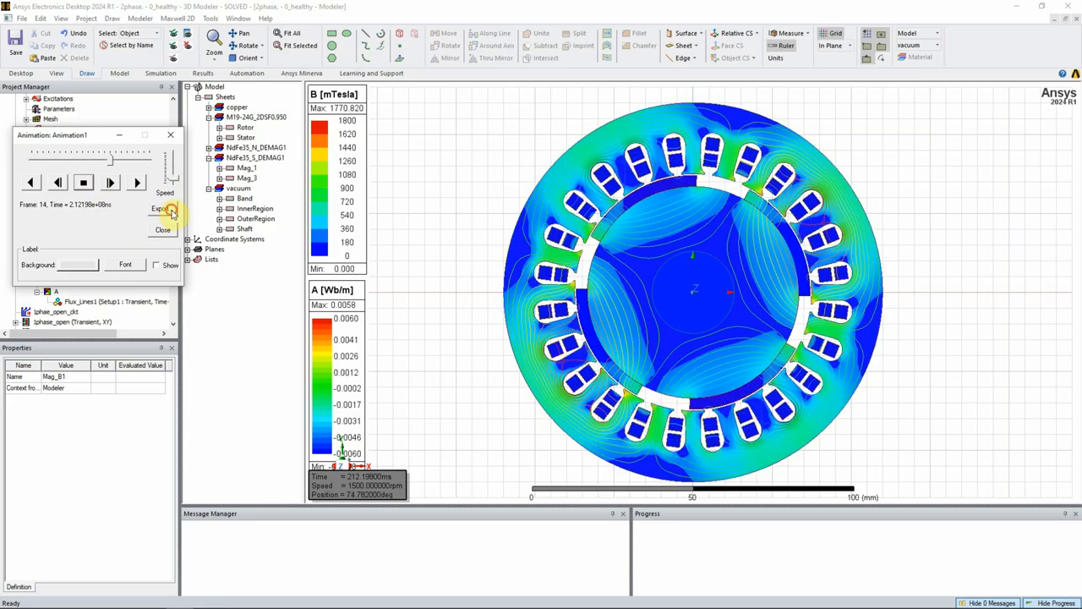
key(Escape)
click(164, 212)
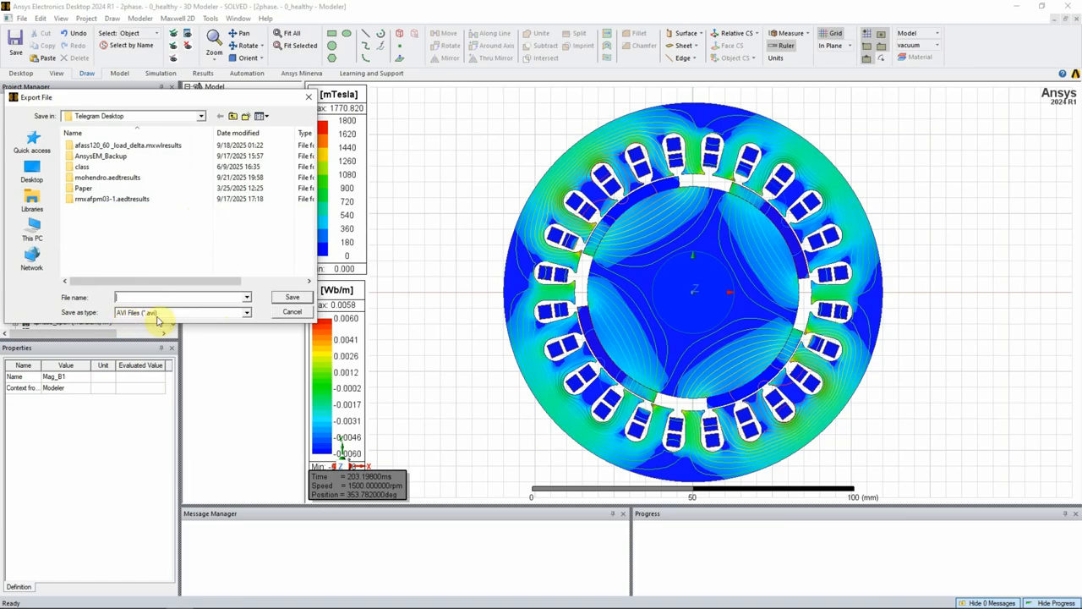
click(156, 312)
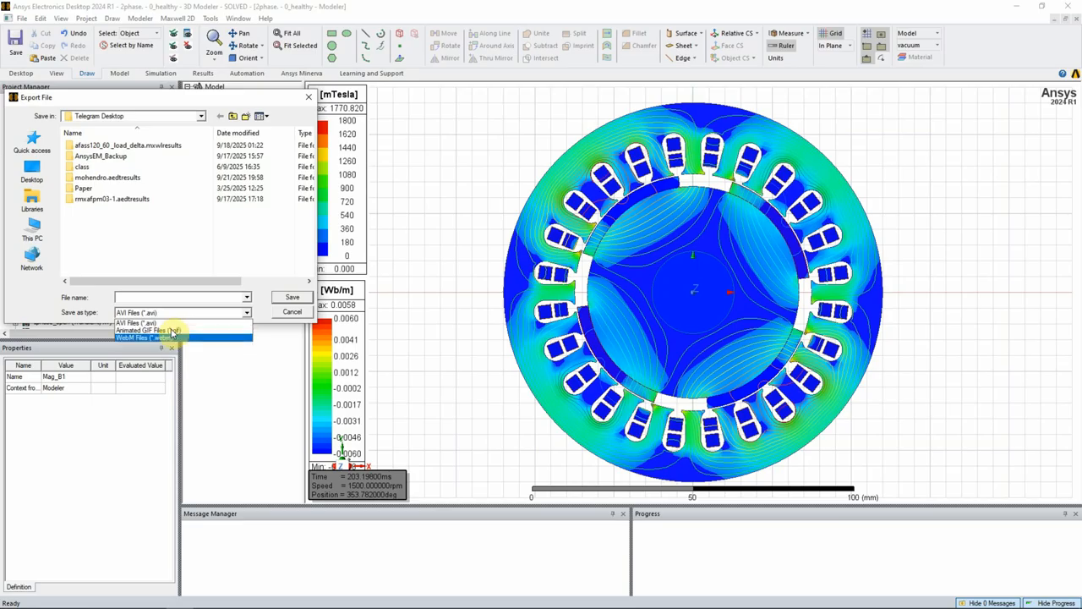
click(151, 330)
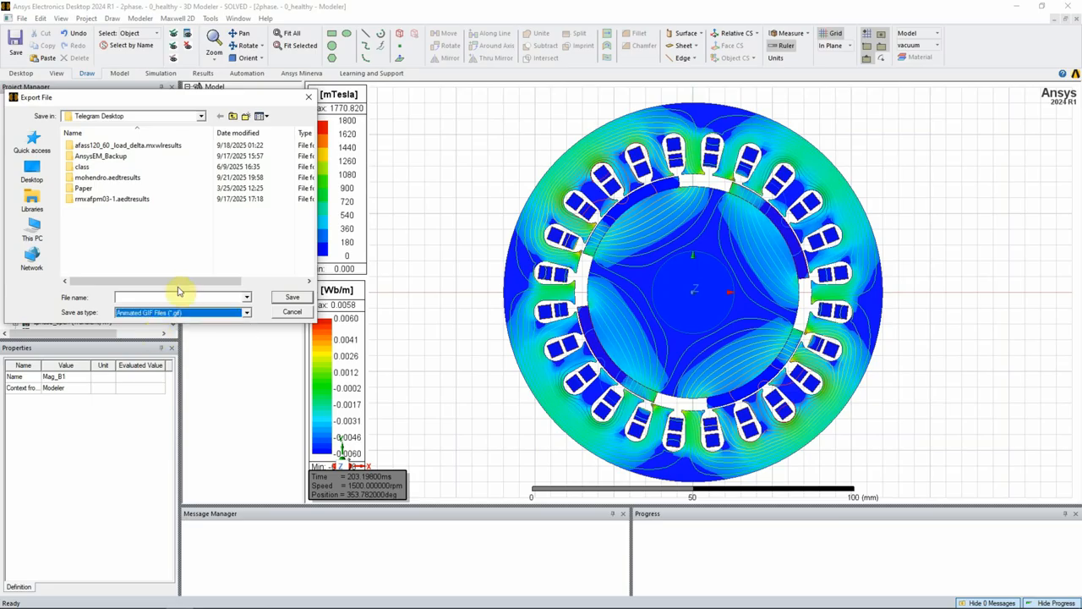
click(31, 174)
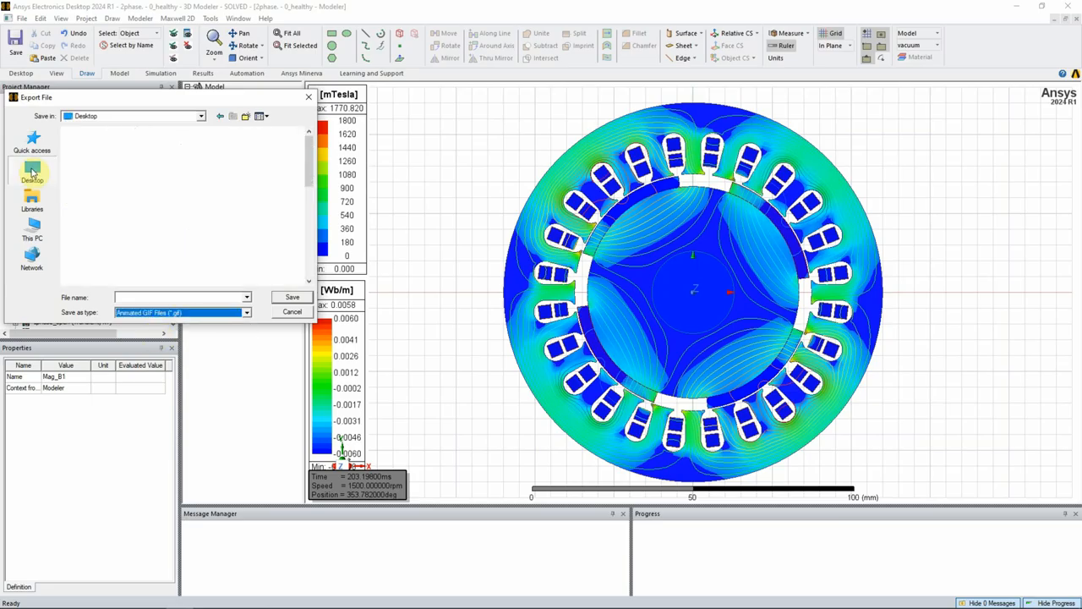
click(145, 297)
text(fi)
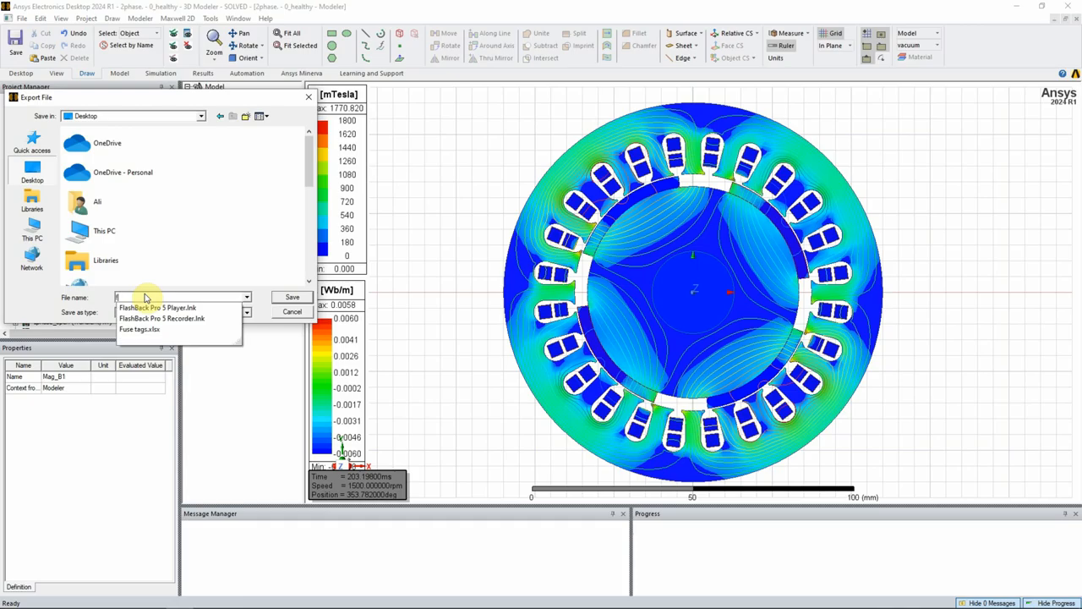
key(Return)
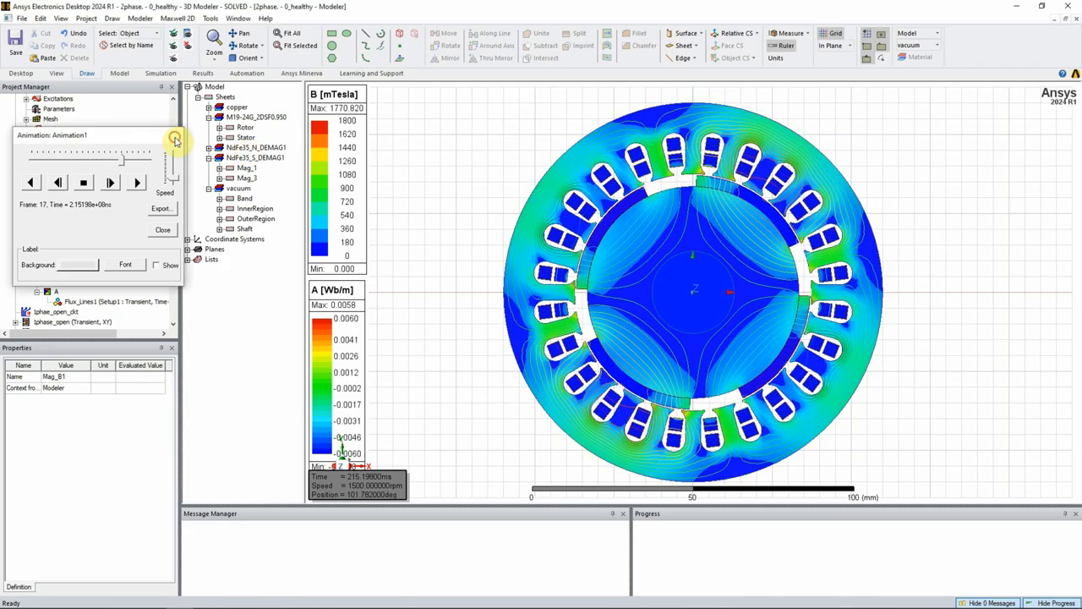
click(171, 135)
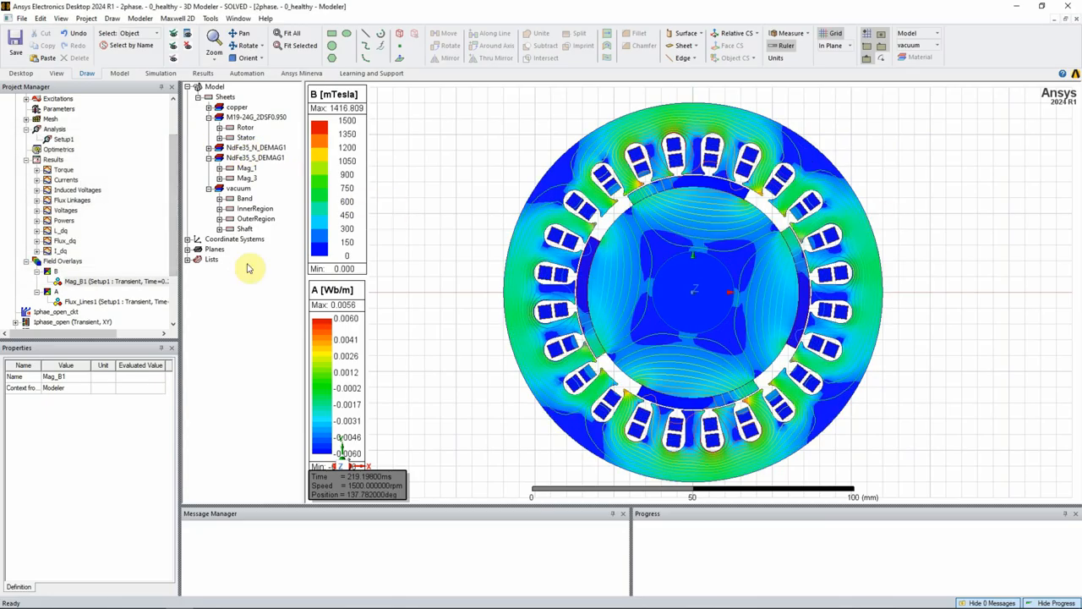
- Turn off the plot visibility of the Mag_B1 and Flux_Lines1 field overlays
right_click(70, 282)
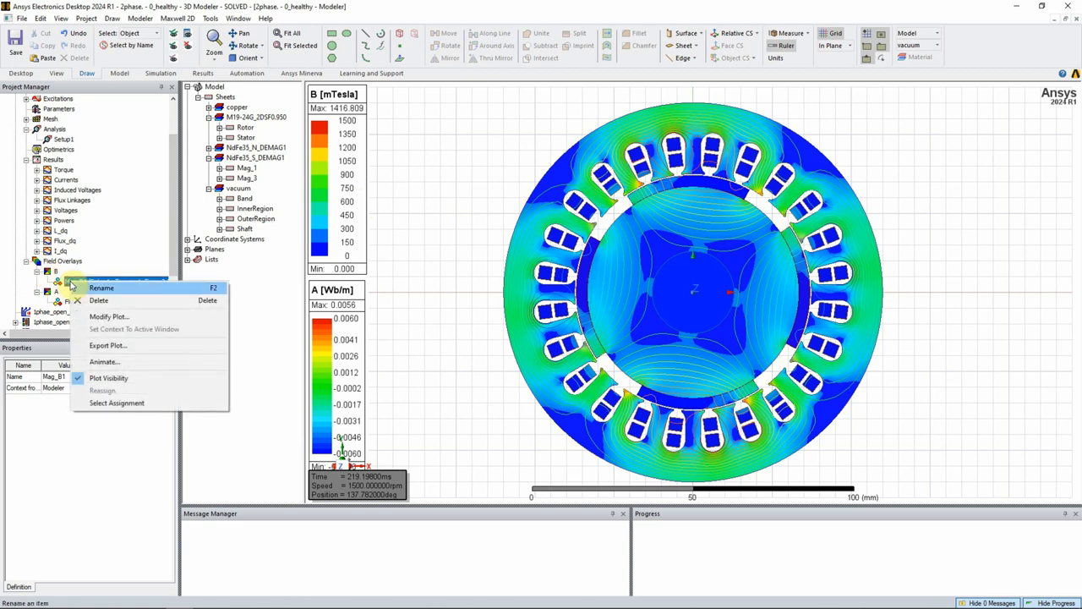
click(120, 381)
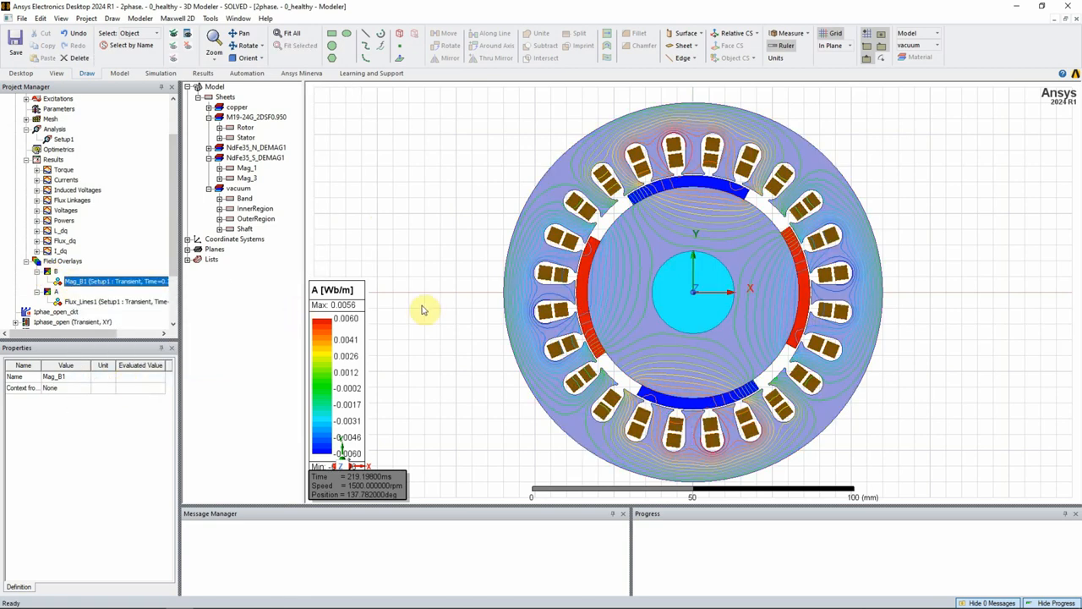
right_click(70, 302)
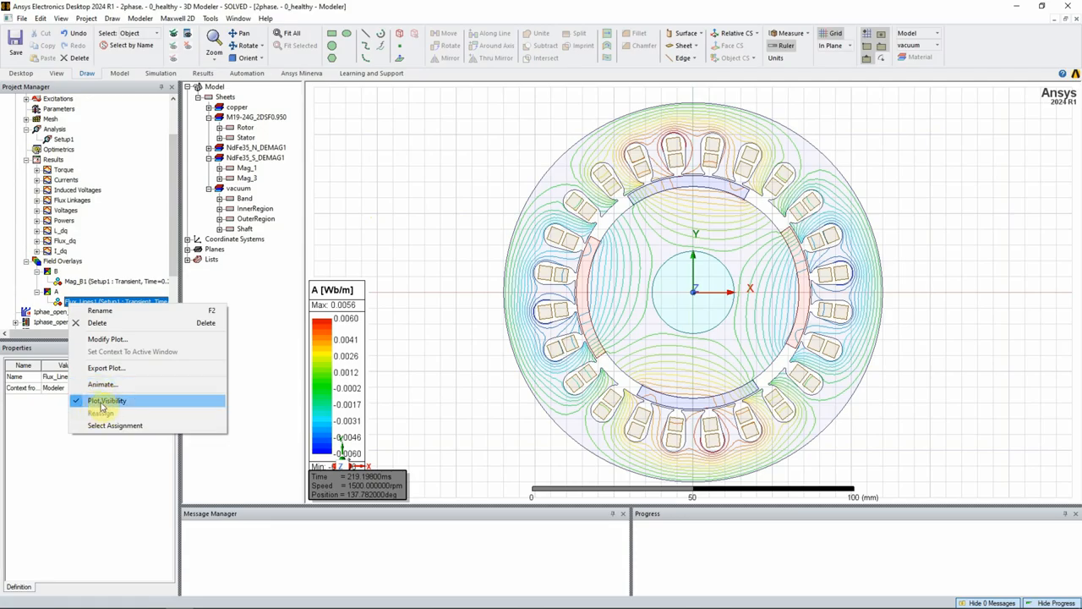
click(118, 402)
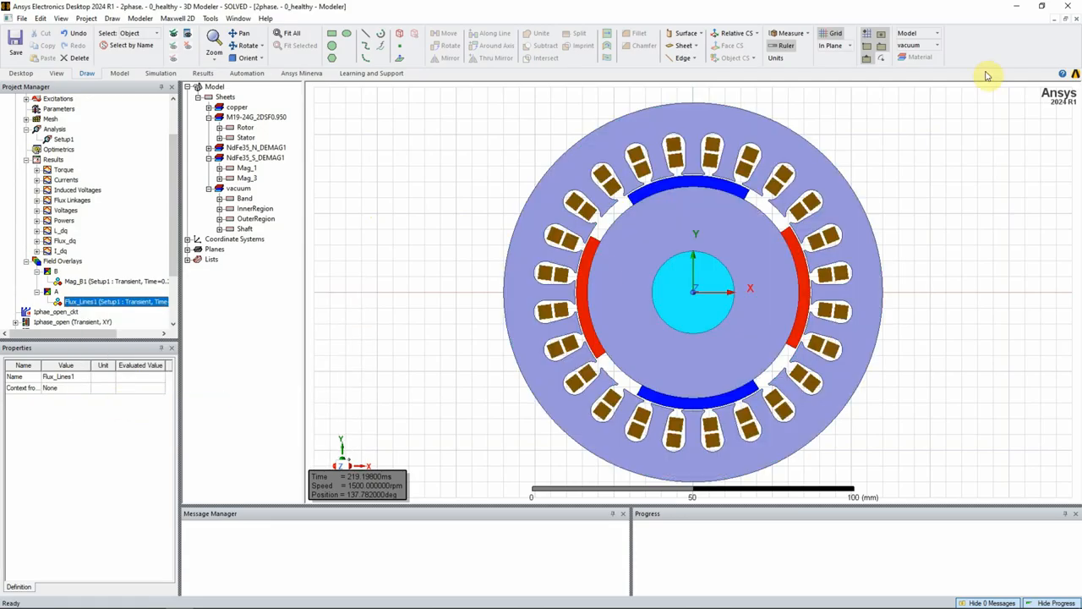
- Select all the motor geometry and create a B_Vector flux density field plot on it
drag(919, 100, 497, 411)
right_click(519, 336)
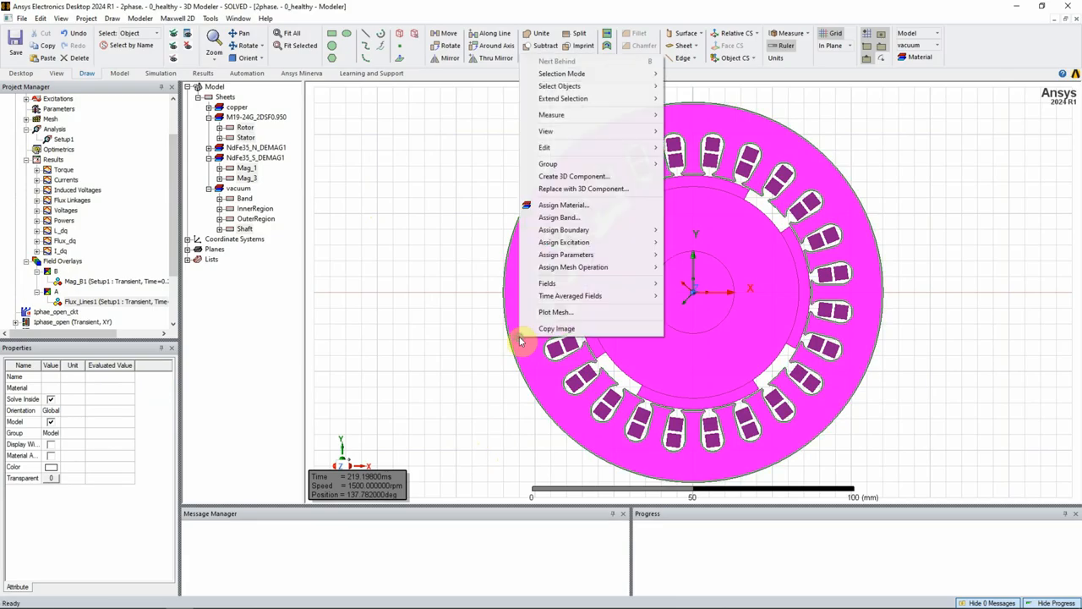
mouse_move(597, 285)
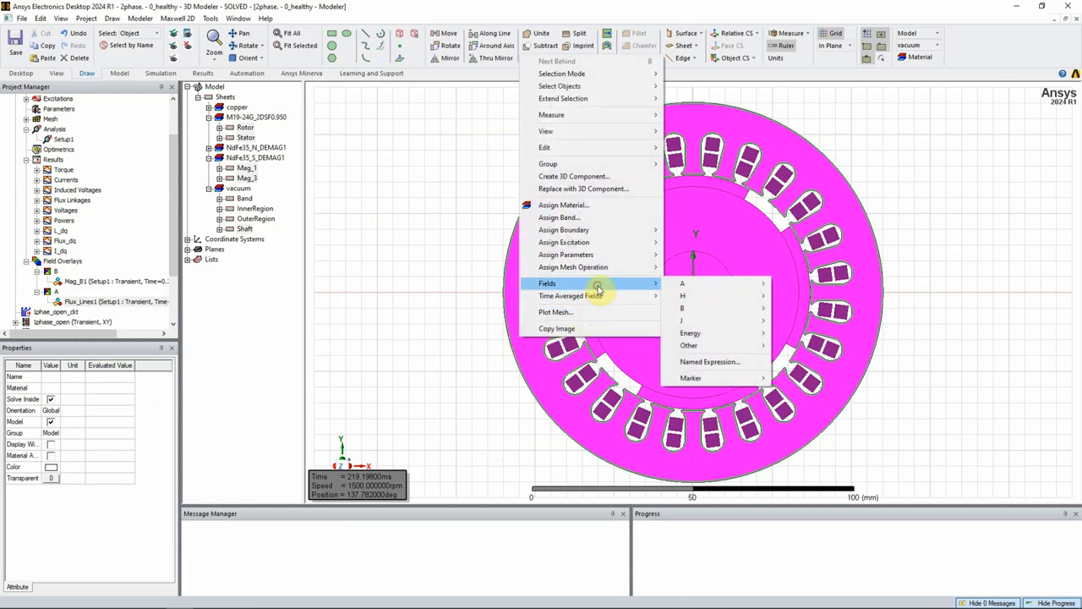
mouse_move(708, 308)
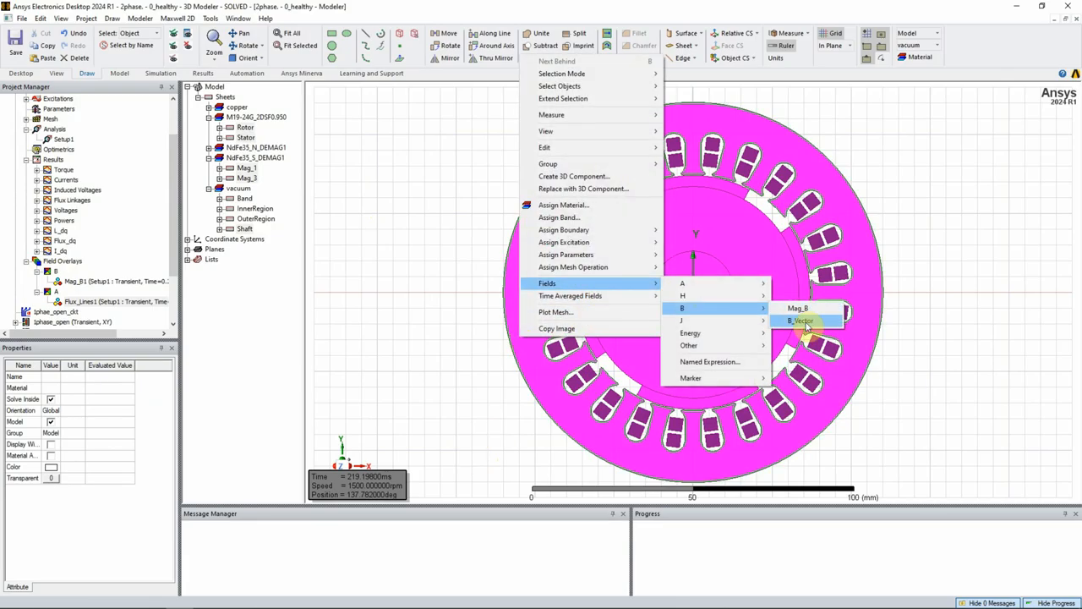
click(807, 324)
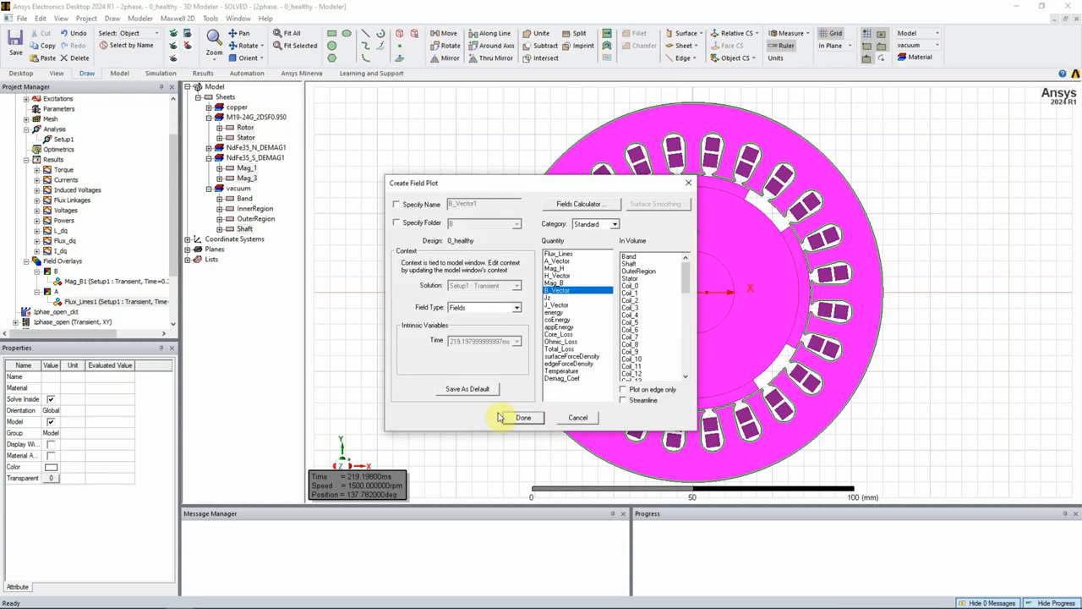
click(519, 417)
click(512, 419)
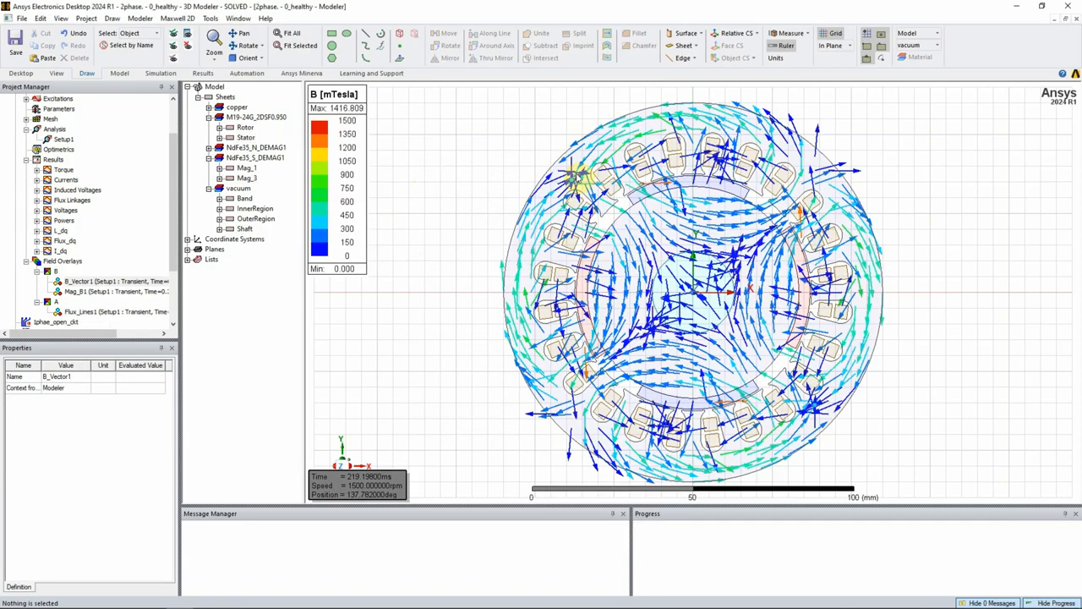
- Reduce the B vector plot's cylinder arrow size to about 0.0397, review the scale and color map settings, and apply the change
double_click(315, 124)
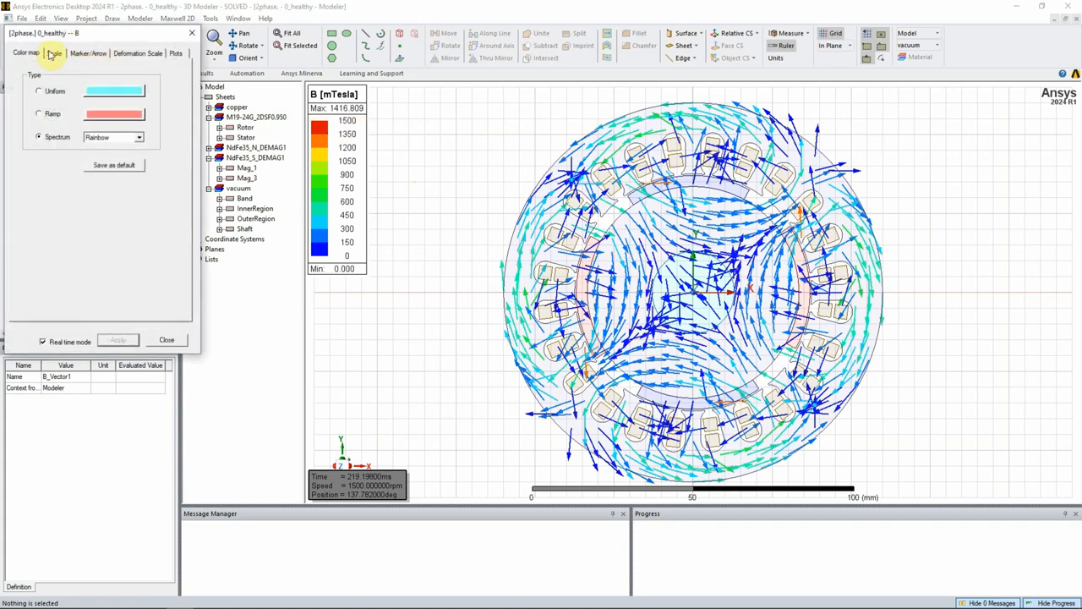
click(88, 53)
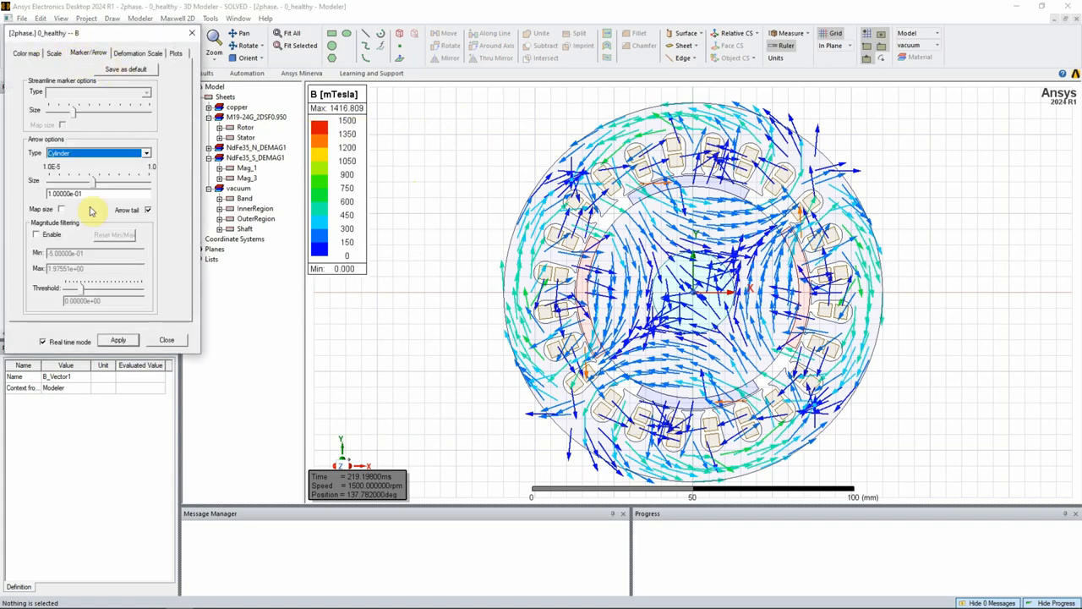
drag(93, 183, 79, 184)
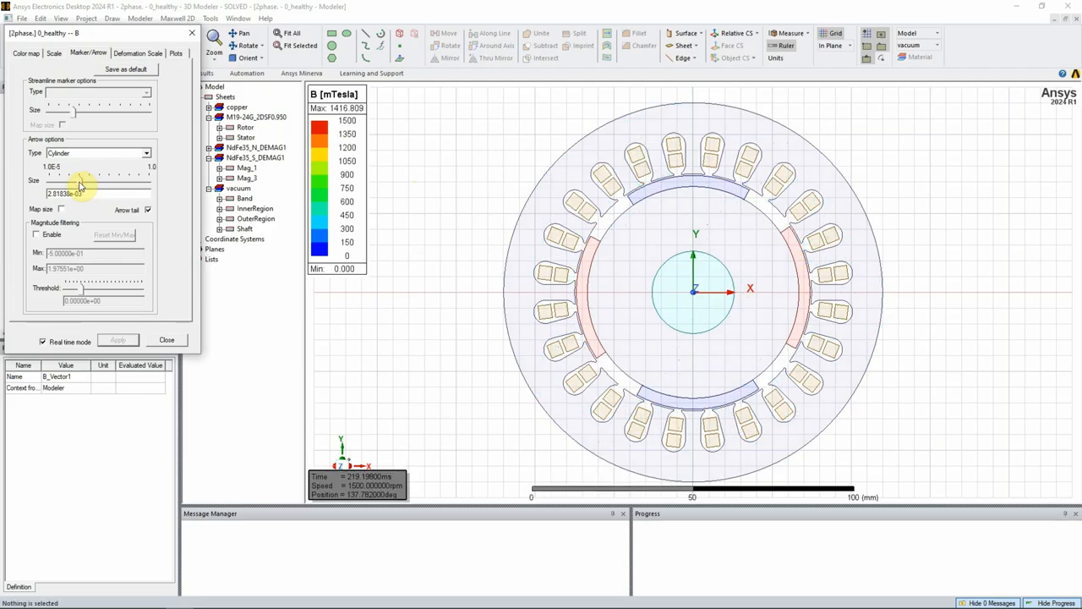
drag(82, 185, 86, 183)
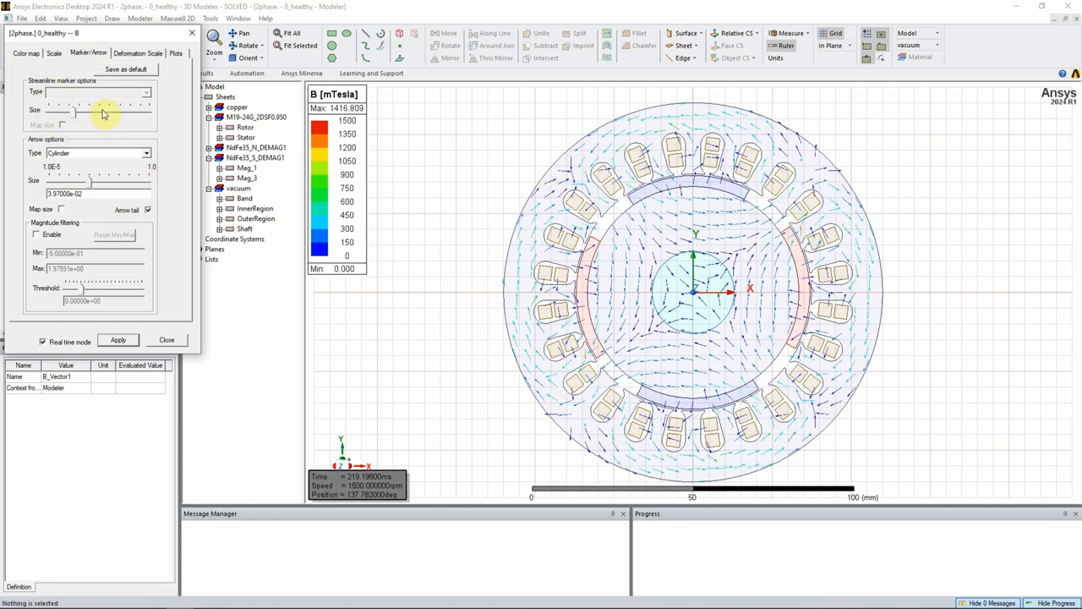
click(53, 54)
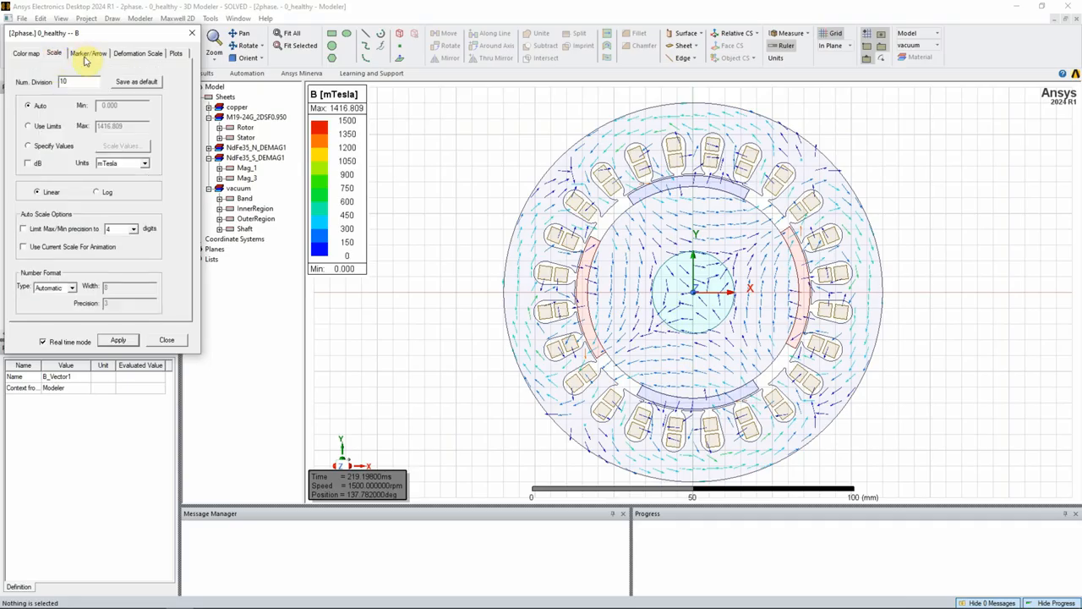
click(86, 55)
click(57, 55)
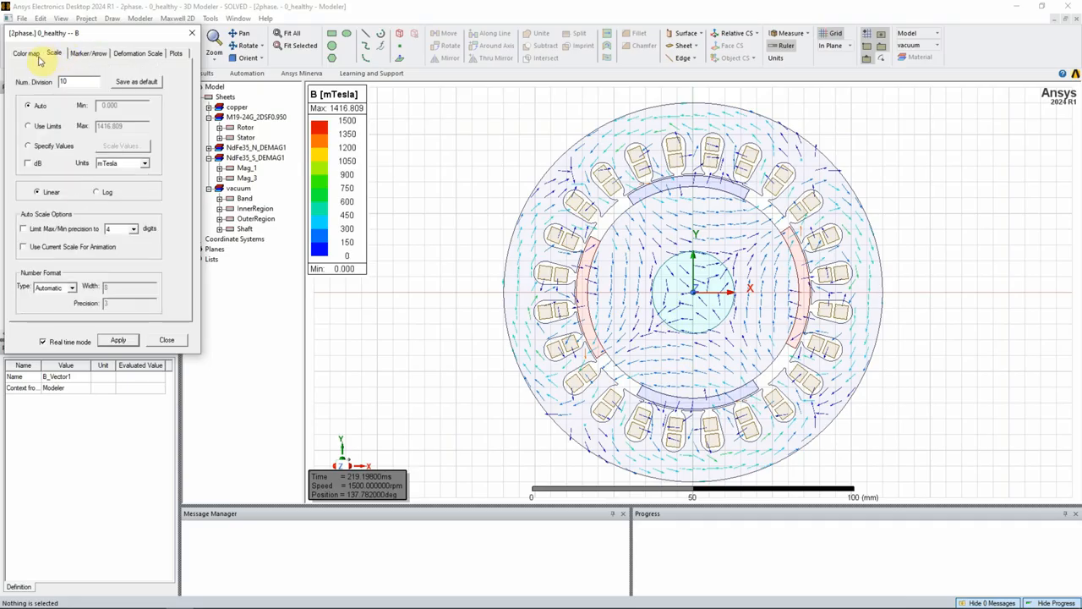
click(25, 54)
click(119, 342)
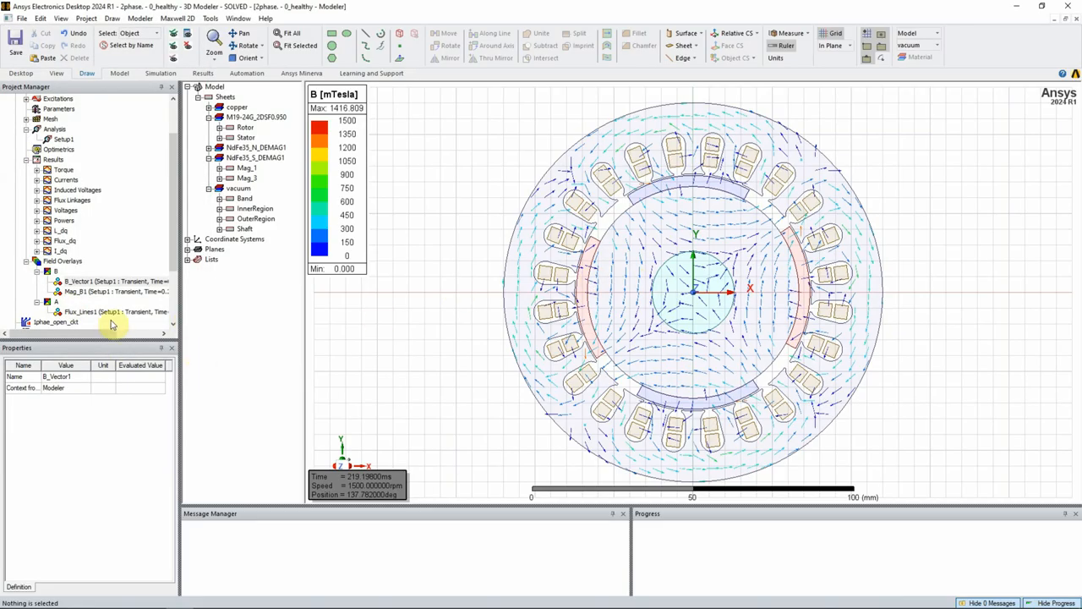
- Animate the B_Vector1 flux density plot using the existing animation setup
click(78, 281)
right_click(80, 284)
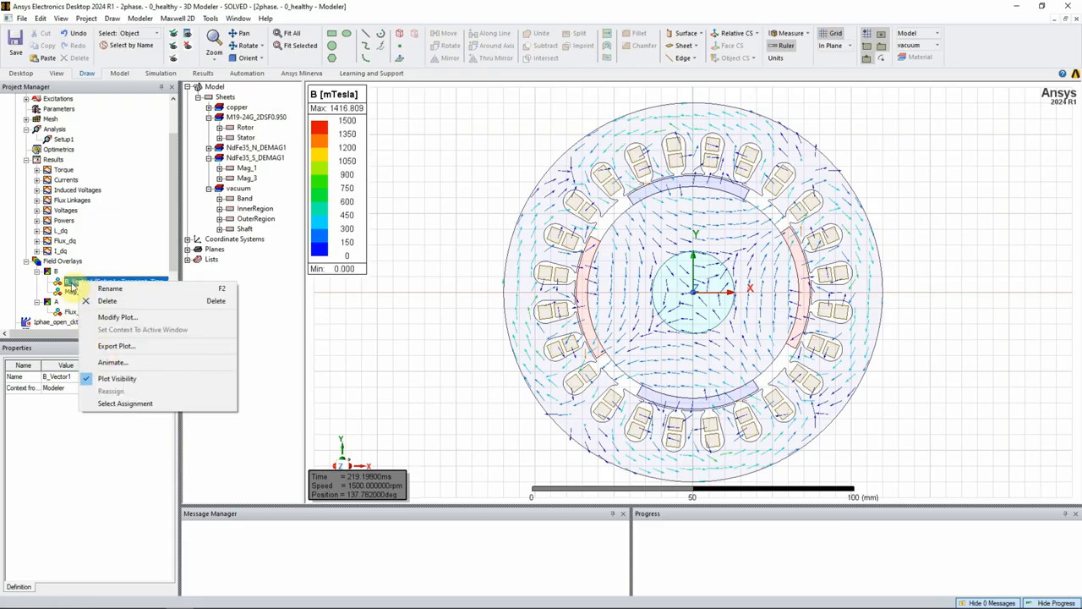
click(119, 362)
click(489, 359)
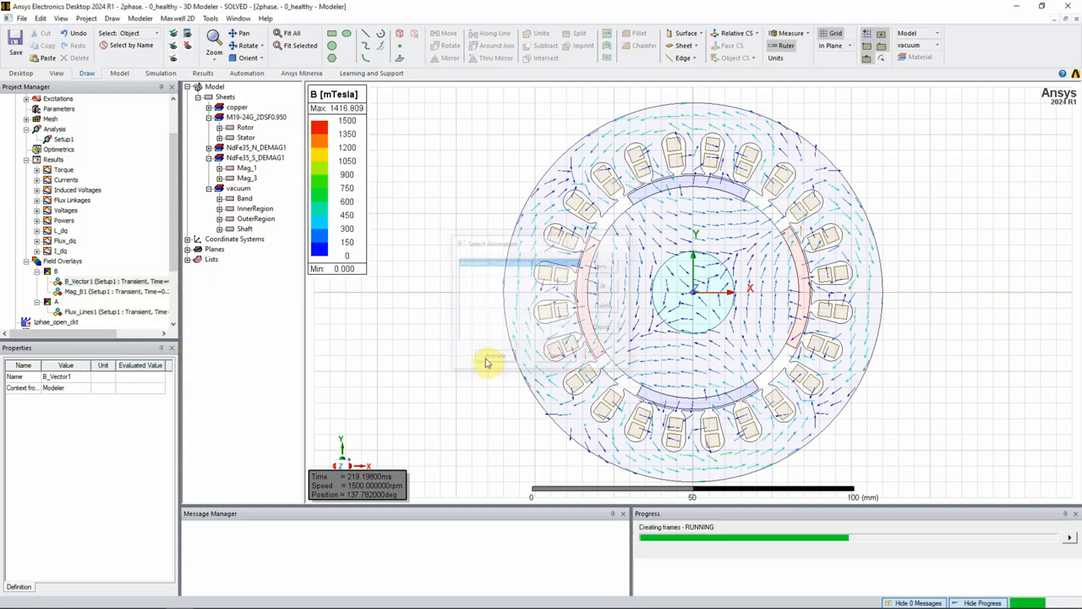